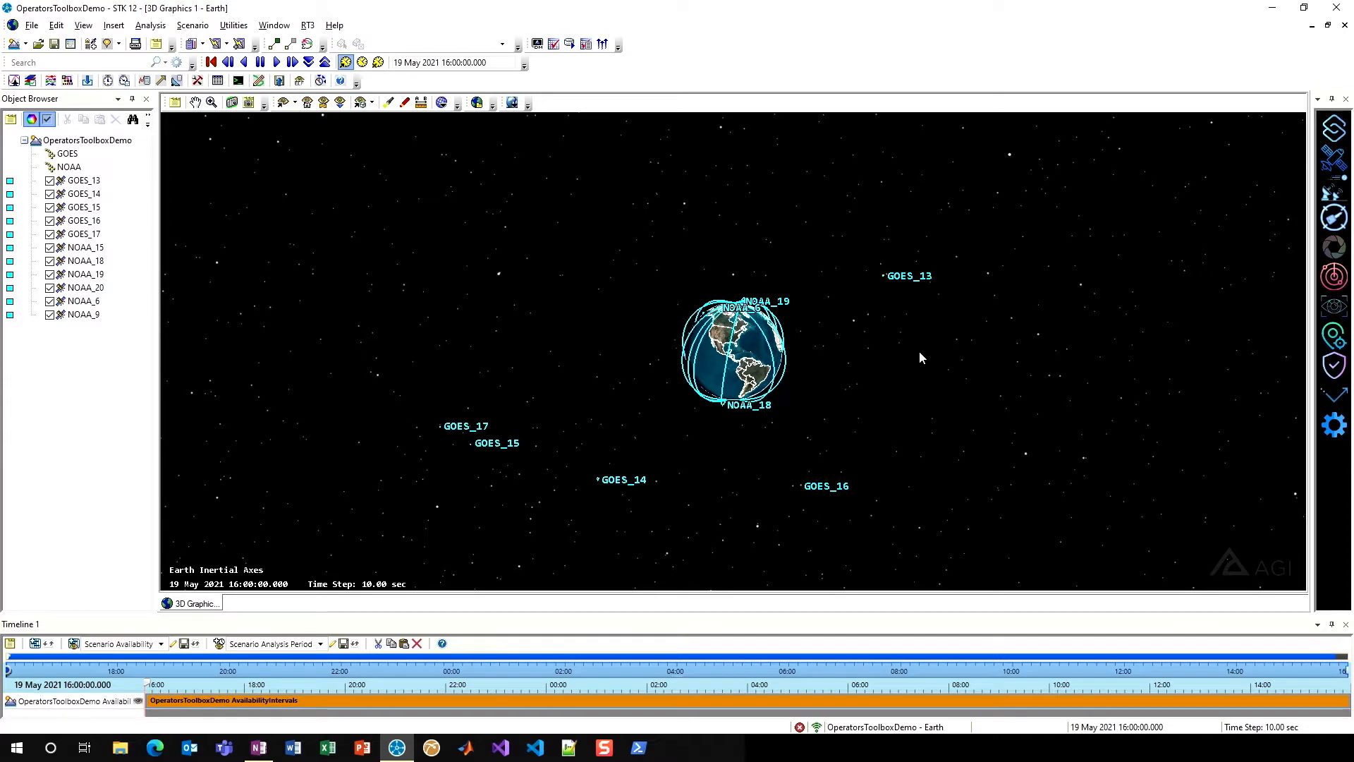
# - Open the Facility Creator and edit the Default_Sensor_Cadence definition, enlarging its window to list every station
pyautogui.click(1332, 189)
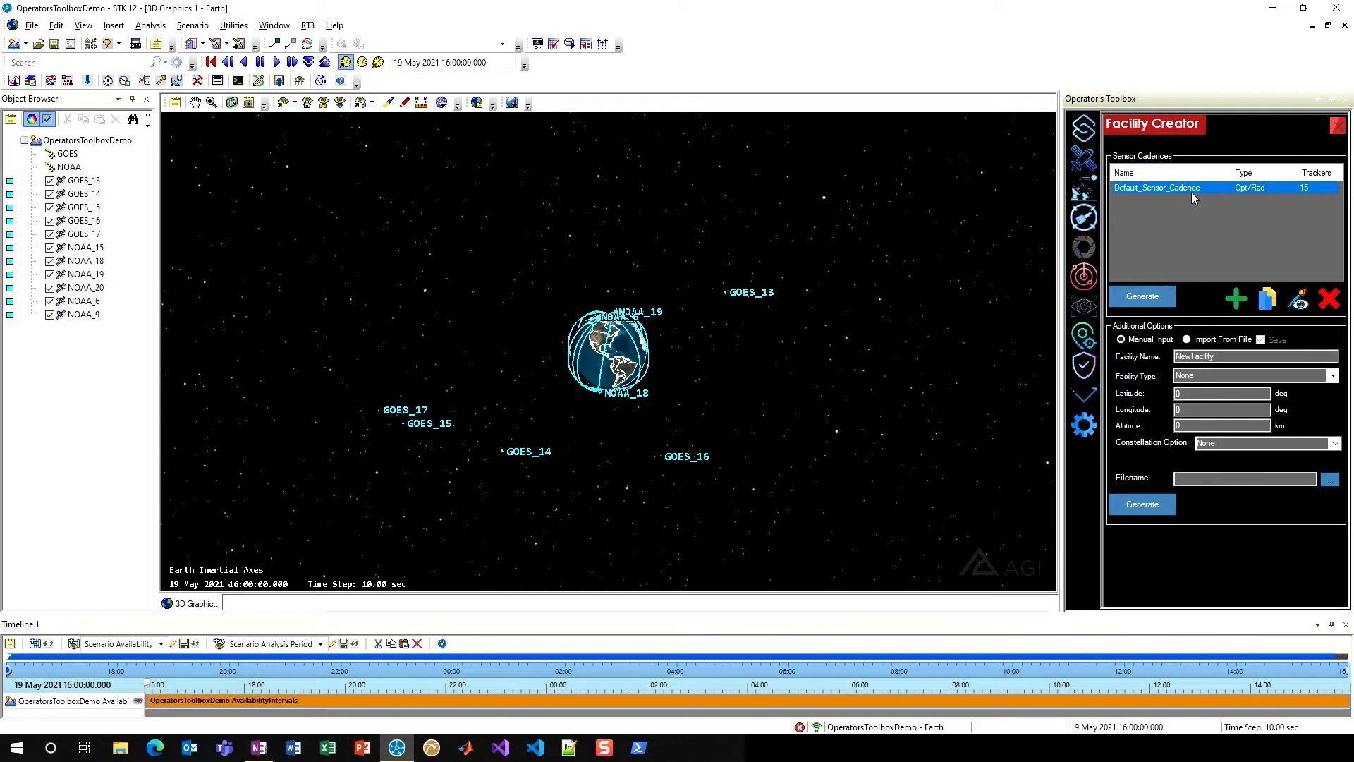
pyautogui.click(1289, 303)
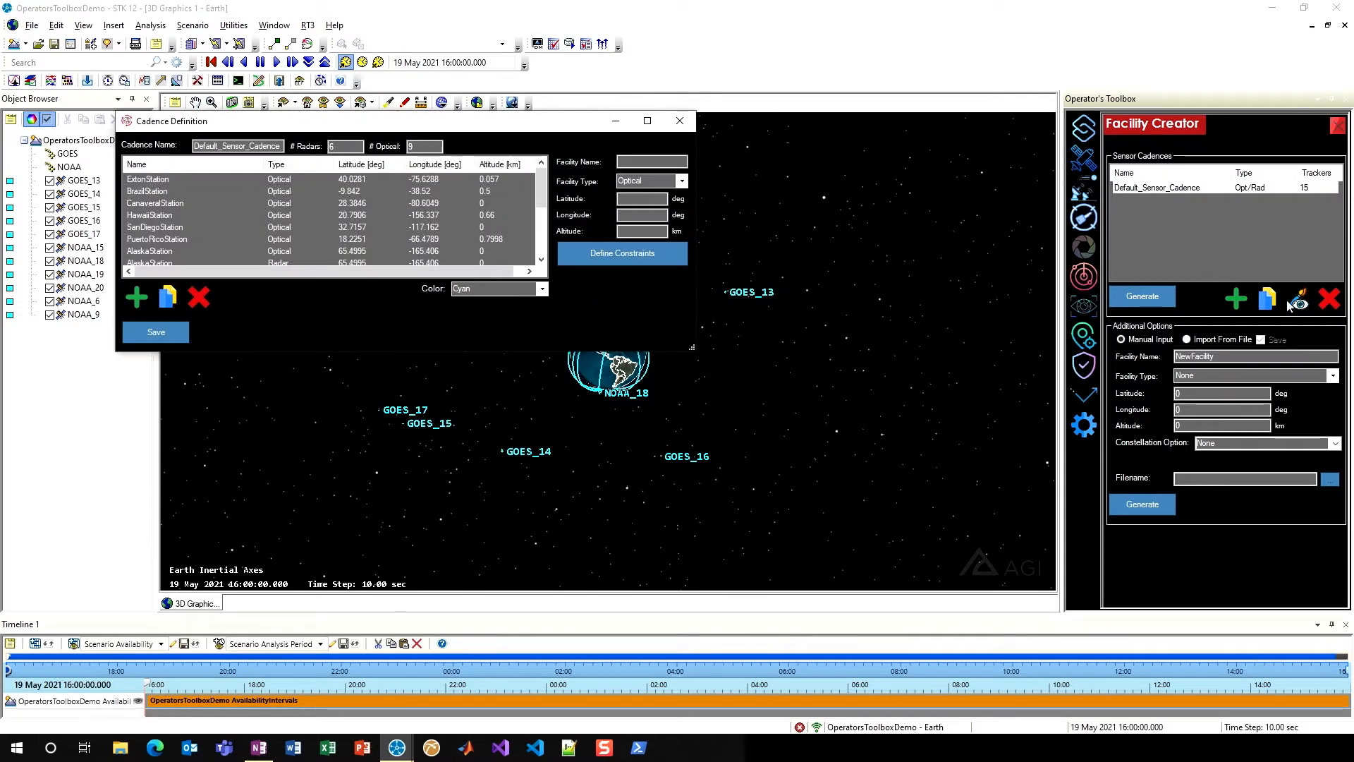
pyautogui.moveTo(519, 120); pyautogui.dragTo(618, 43)
pyautogui.moveTo(792, 271); pyautogui.dragTo(854, 398)
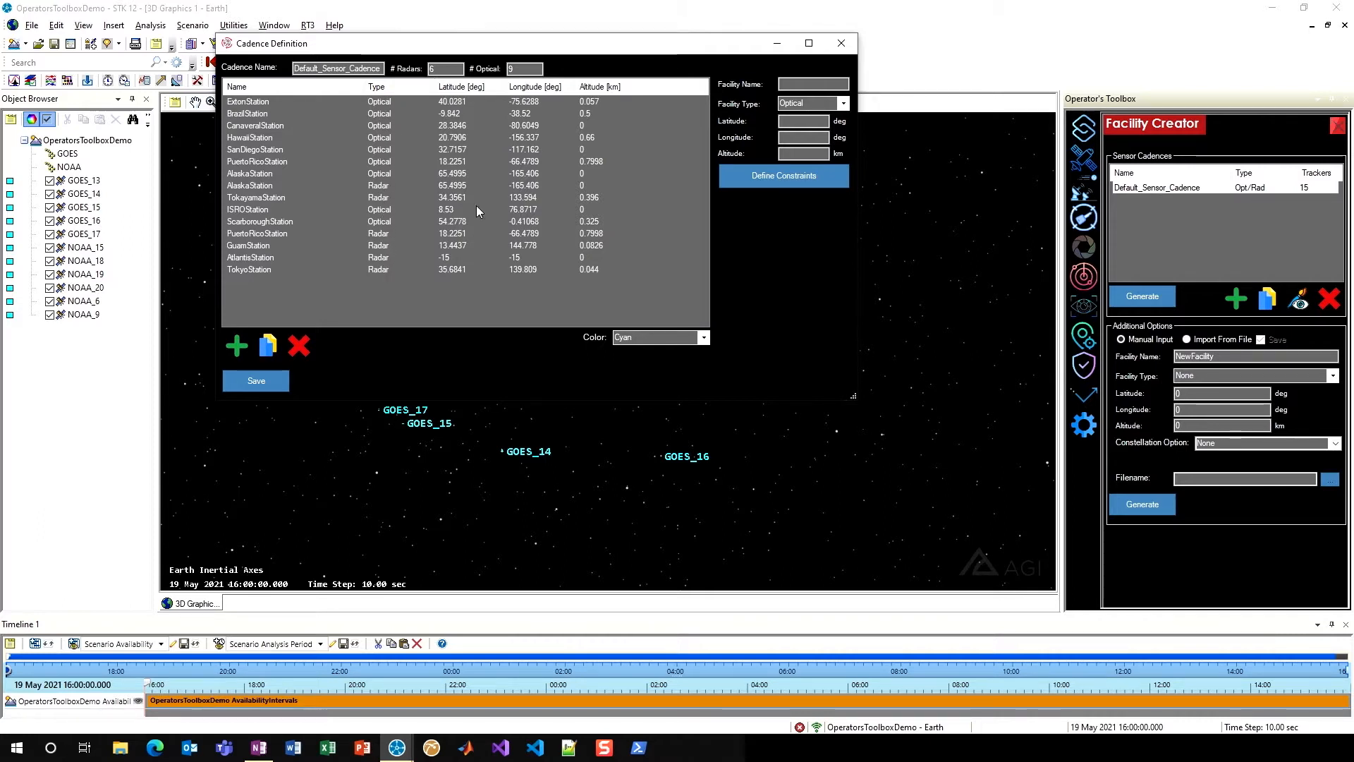
# - Examine the optical sensor constraints defined for ExtonStation and close them without changes
pyautogui.click(373, 102)
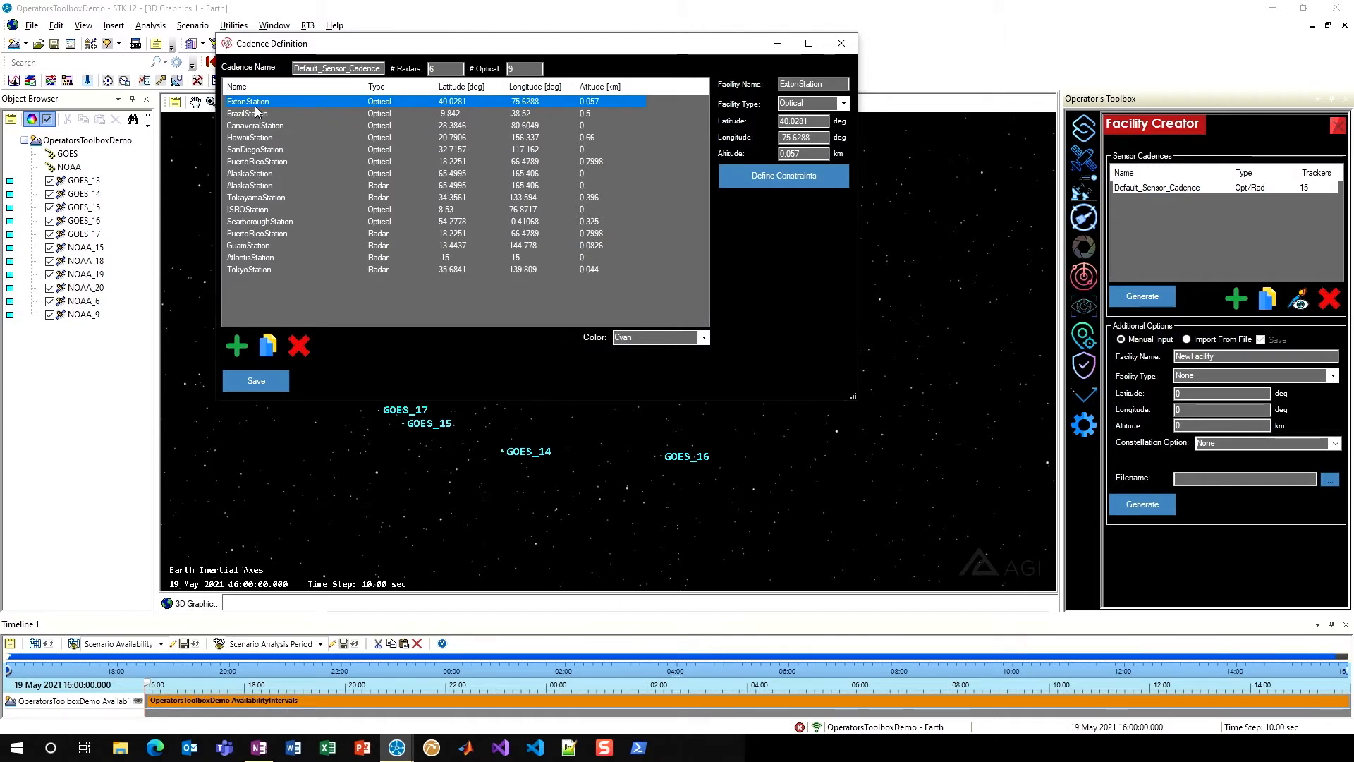
pyautogui.click(786, 175)
pyautogui.moveTo(366, 132); pyautogui.dragTo(929, 58)
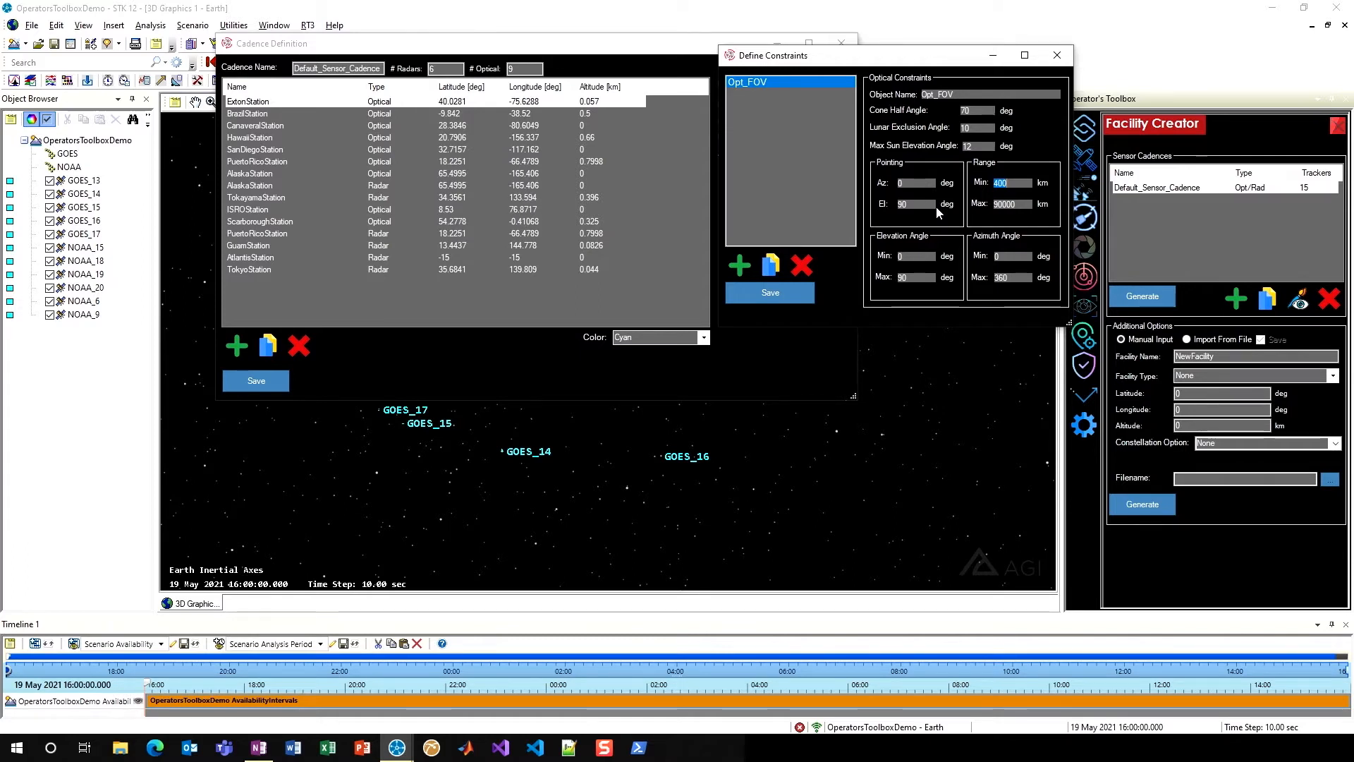
pyautogui.click(1056, 56)
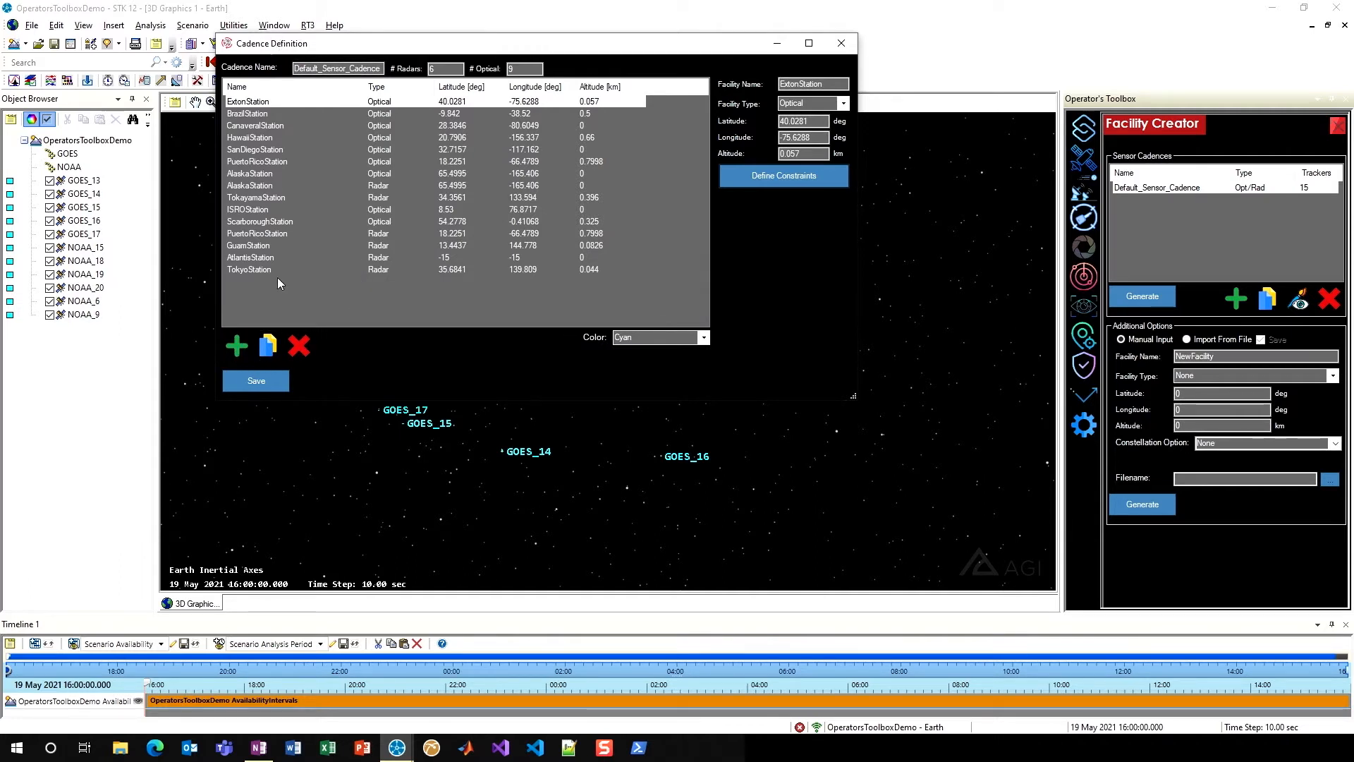
# - Add a new facility named MyFacility to the cadence and set its type to Radar
pyautogui.click(234, 347)
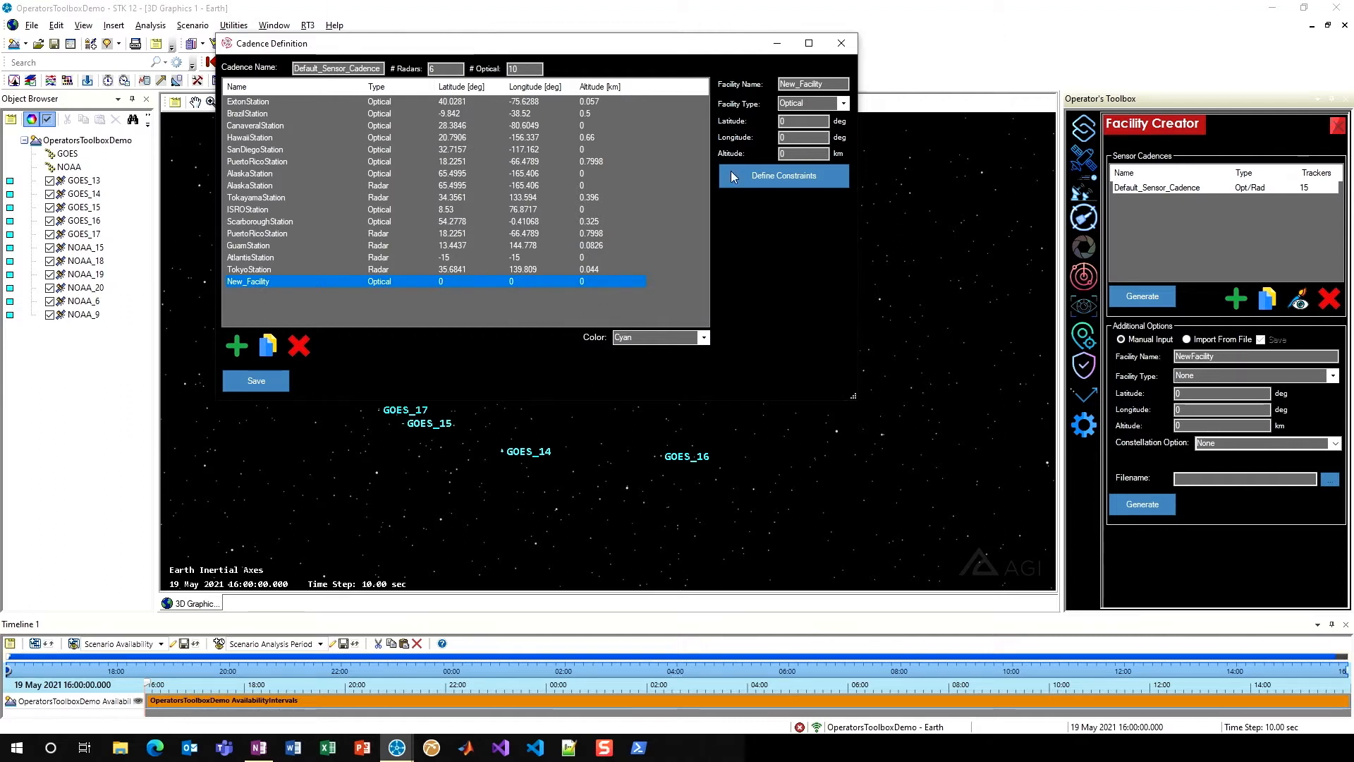
pyautogui.doubleClick(830, 85)
pyautogui.write('My')
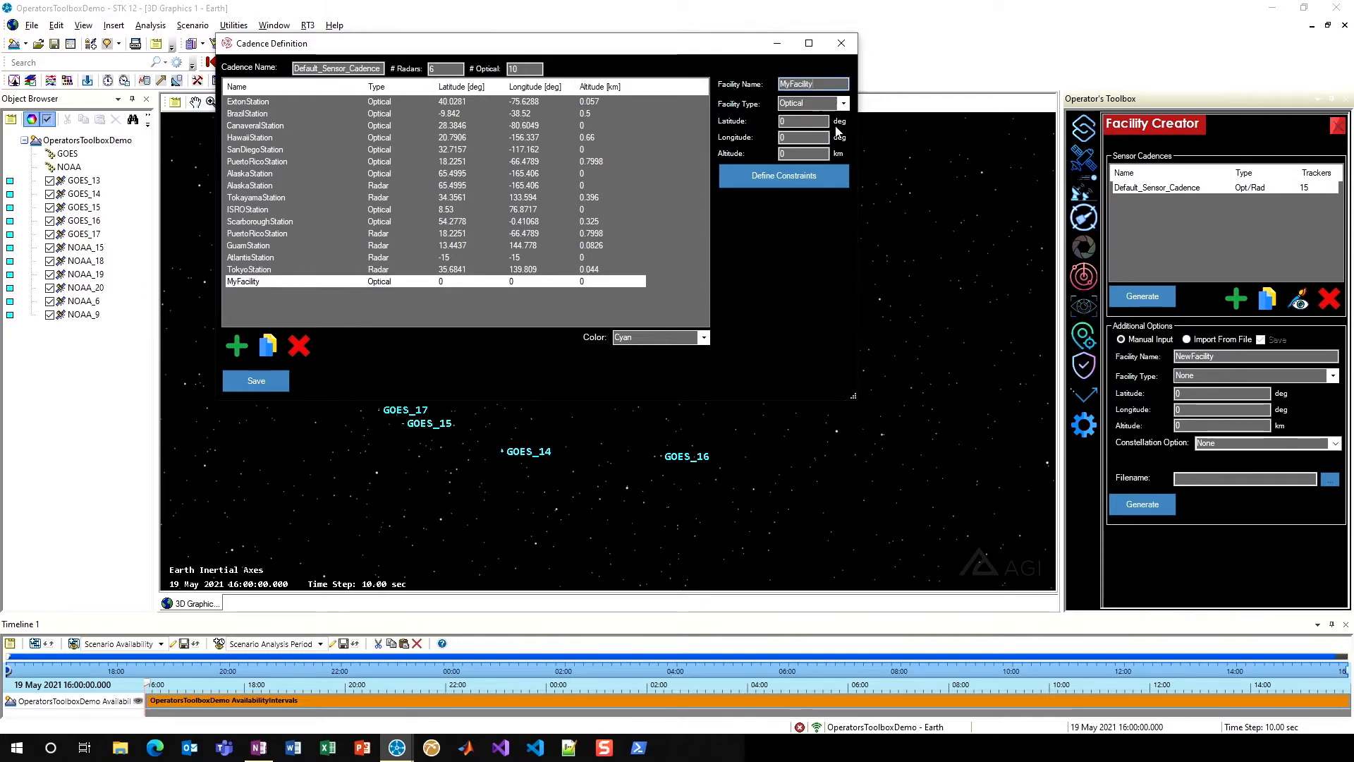
pyautogui.click(811, 103)
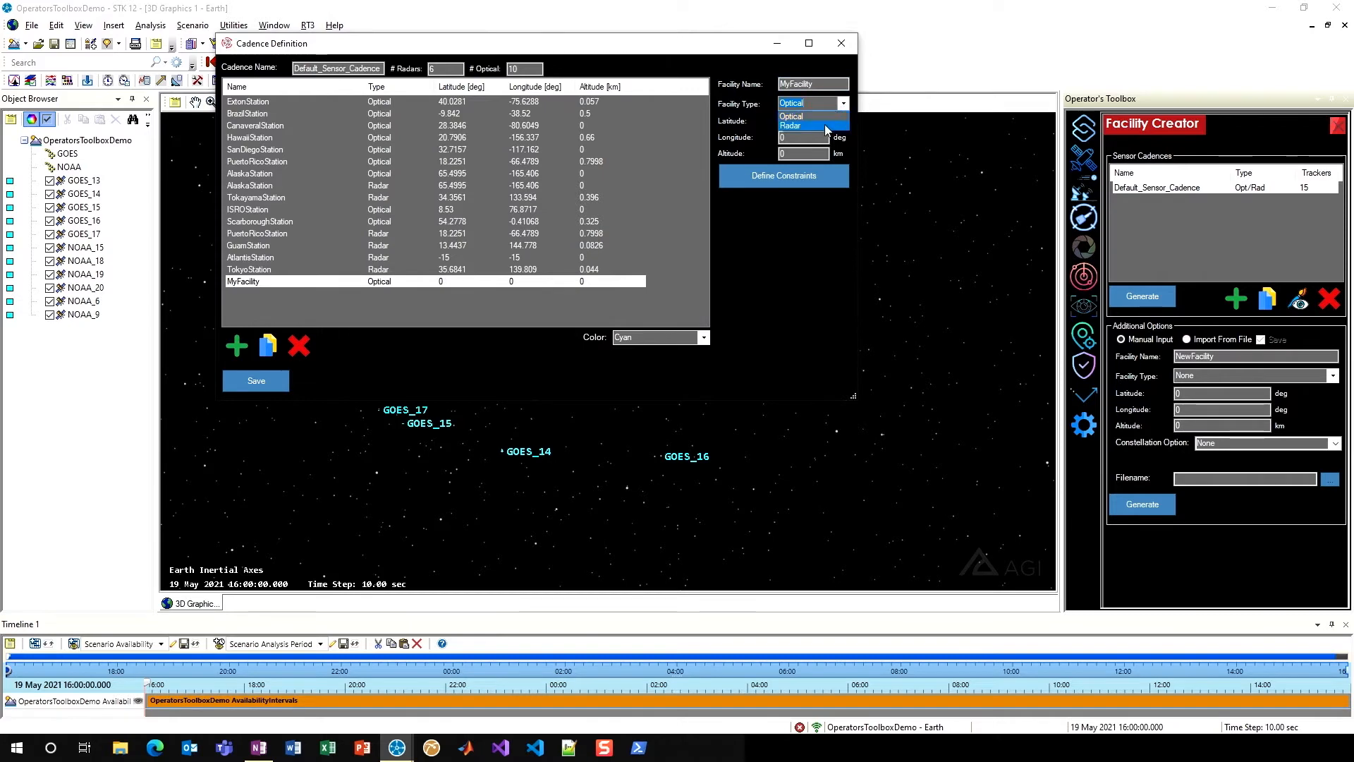
pyautogui.click(821, 125)
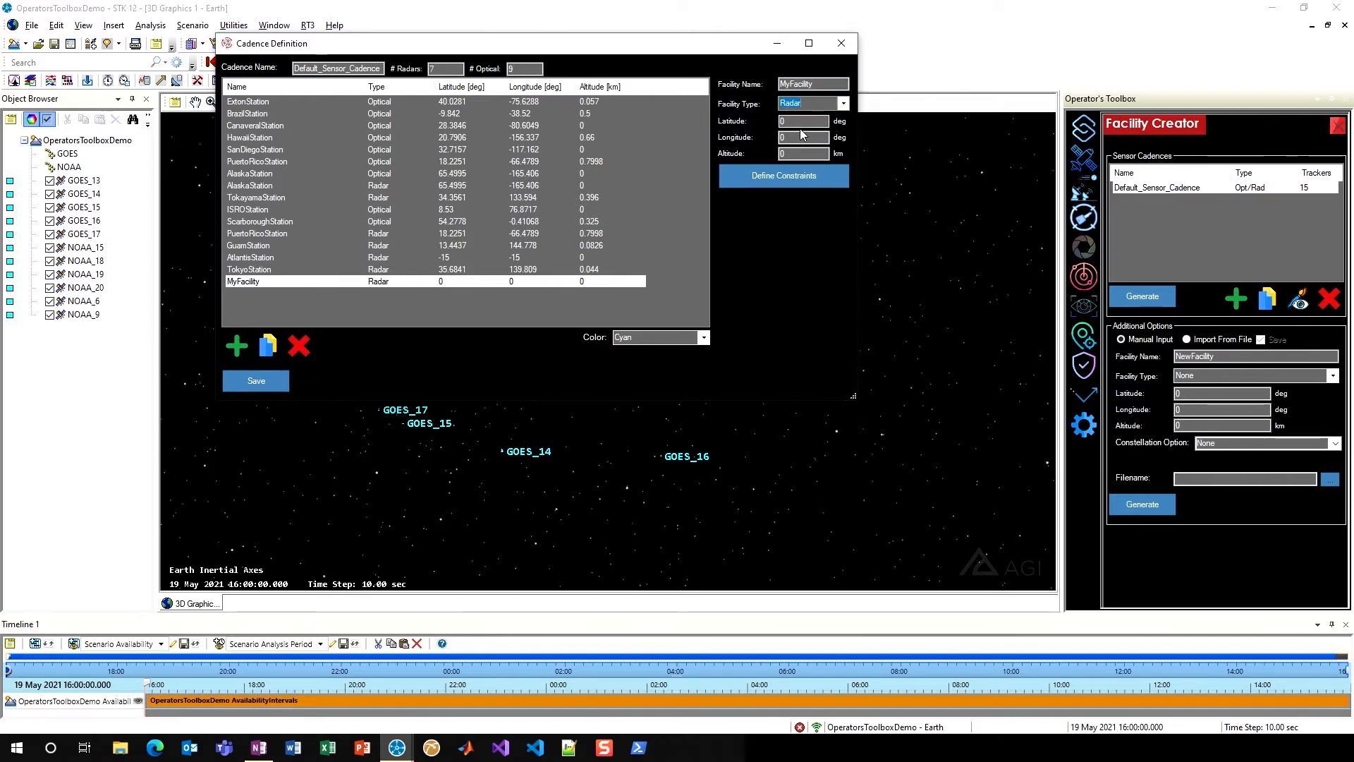
# - Review the radar sensor constraints of MyFacility and delete that facility from the cadence
pyautogui.click(790, 180)
pyautogui.moveTo(326, 157); pyautogui.dragTo(352, 80)
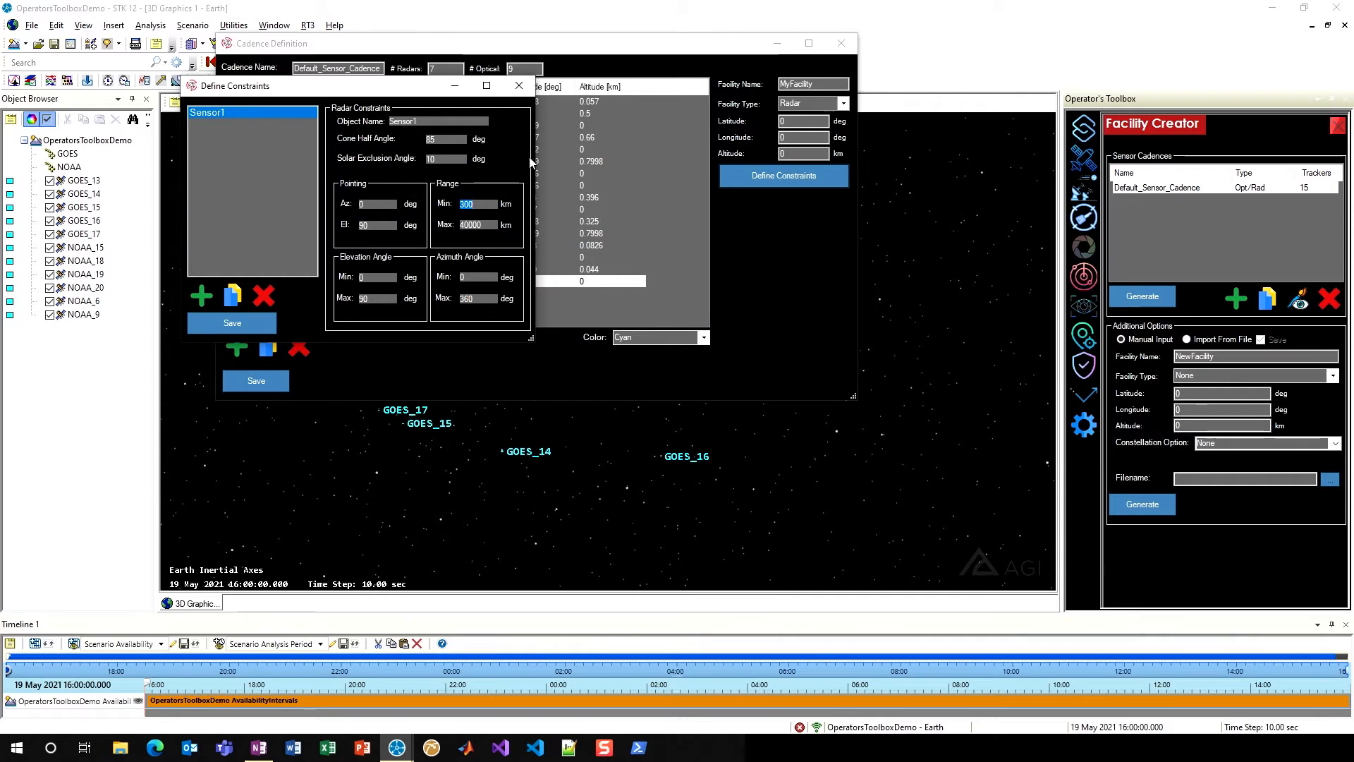
pyautogui.click(518, 86)
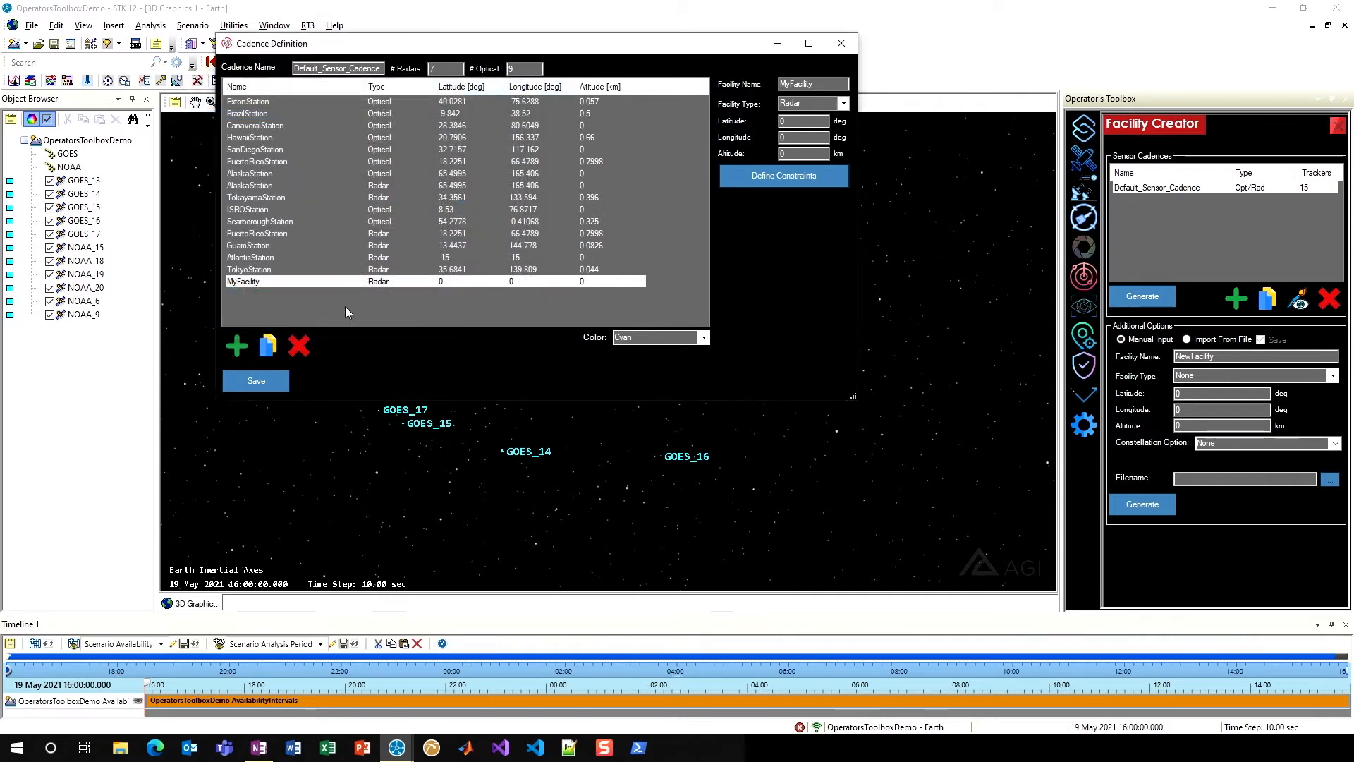
pyautogui.click(299, 345)
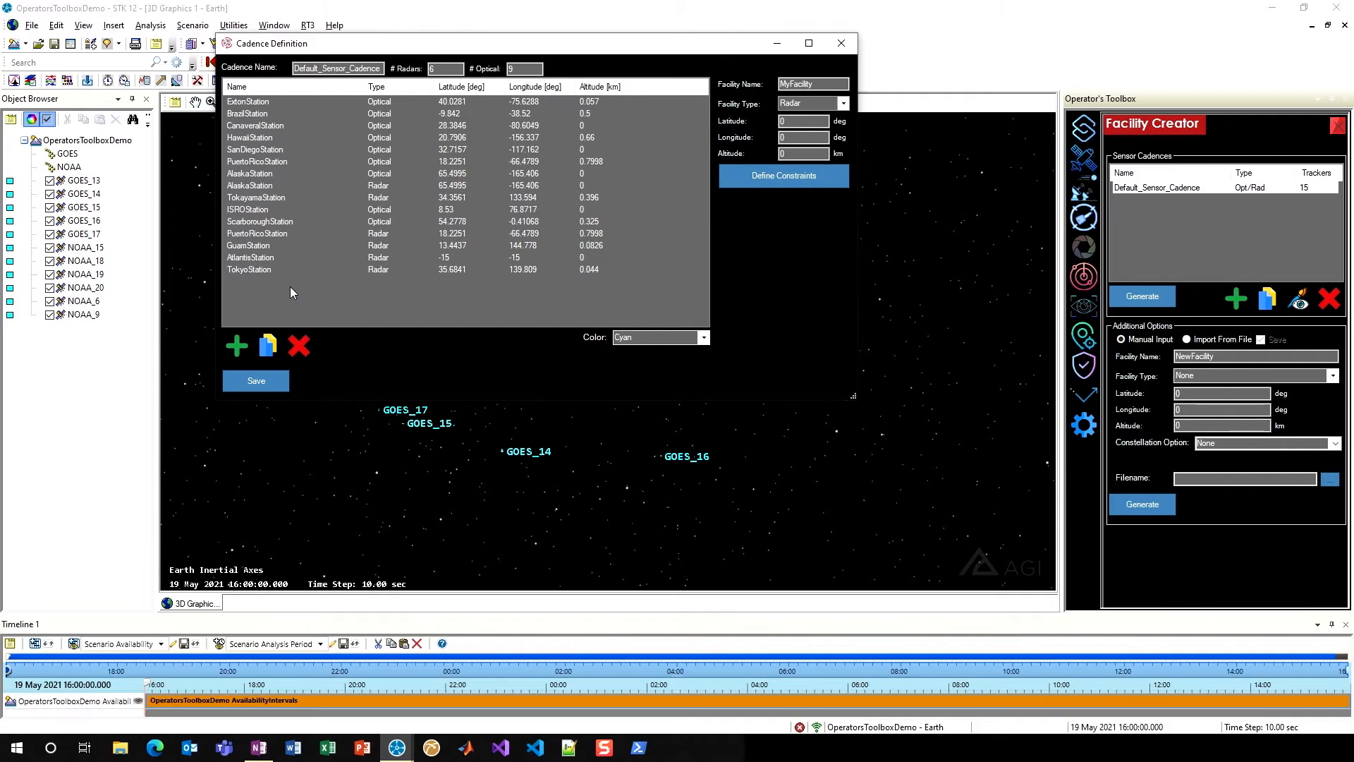
# - Save the cadence definition and generate the Default_Sensor_Cadence facilities in the scenario
pyautogui.click(257, 382)
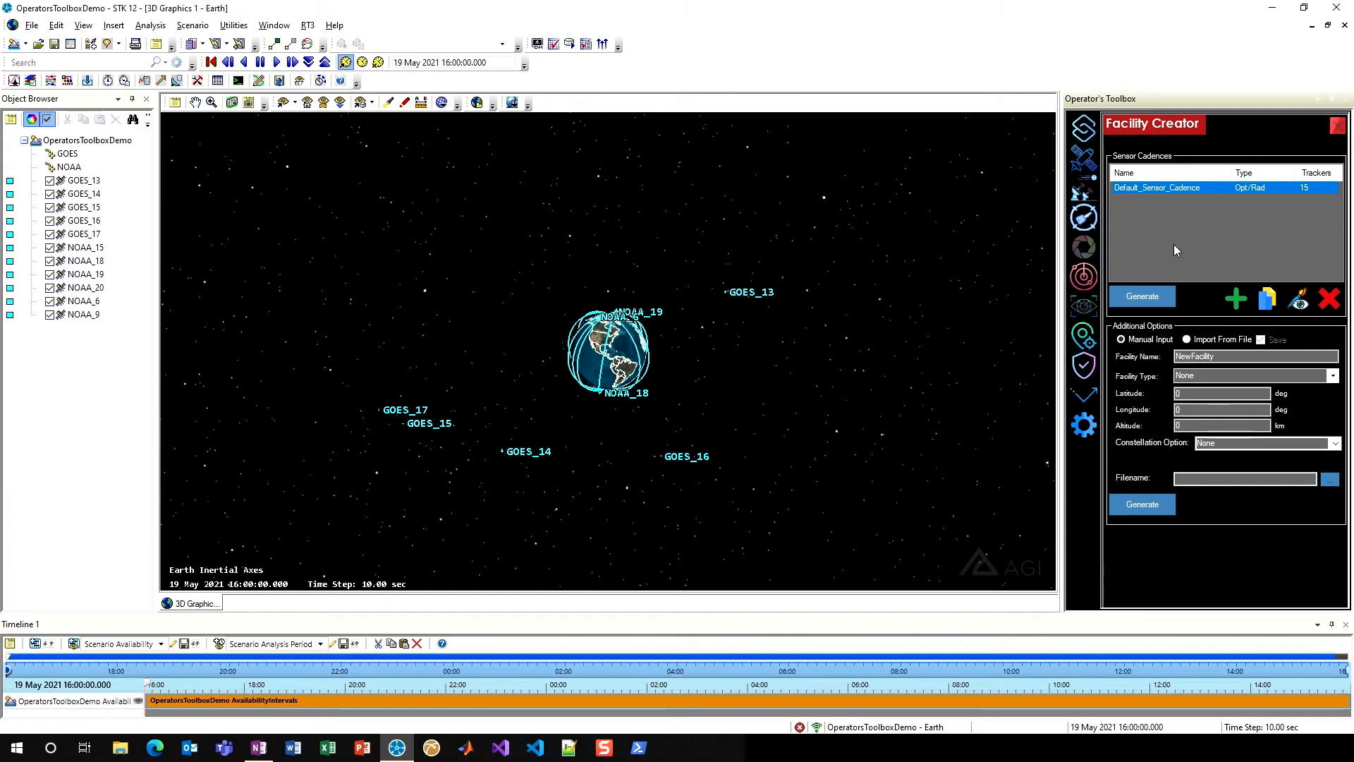
pyautogui.click(1152, 298)
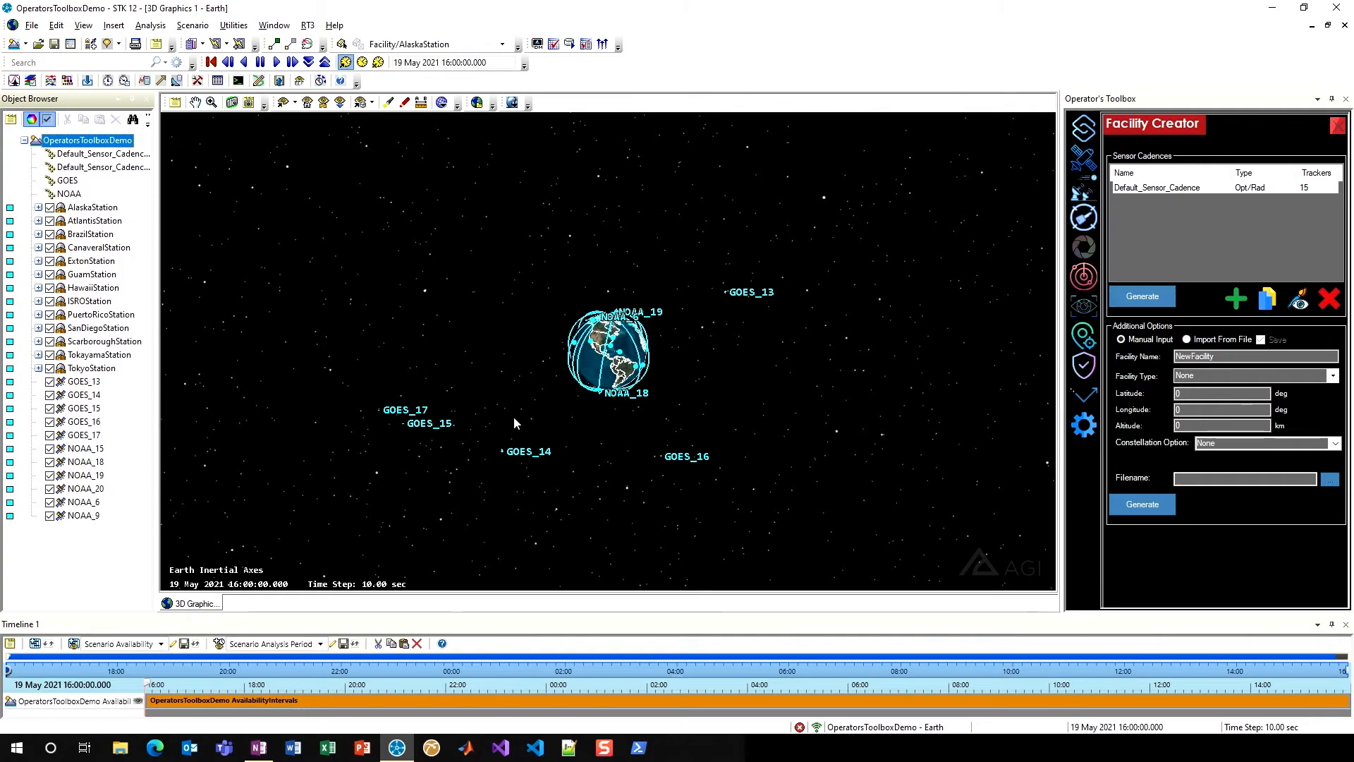
pyautogui.scroll(12, 638, 412)
pyautogui.moveTo(639, 417); pyautogui.dragTo(647, 509)
pyautogui.moveTo(520, 374); pyautogui.dragTo(660, 319)
pyautogui.moveTo(338, 408); pyautogui.dragTo(796, 485)
pyautogui.moveTo(220, 390); pyautogui.dragTo(562, 351)
# - Show the graphics of the objects in the Default_Sensor_Cadence_Opt constellation and widen the object list to fit the full names
pyautogui.rightClick(103, 154)
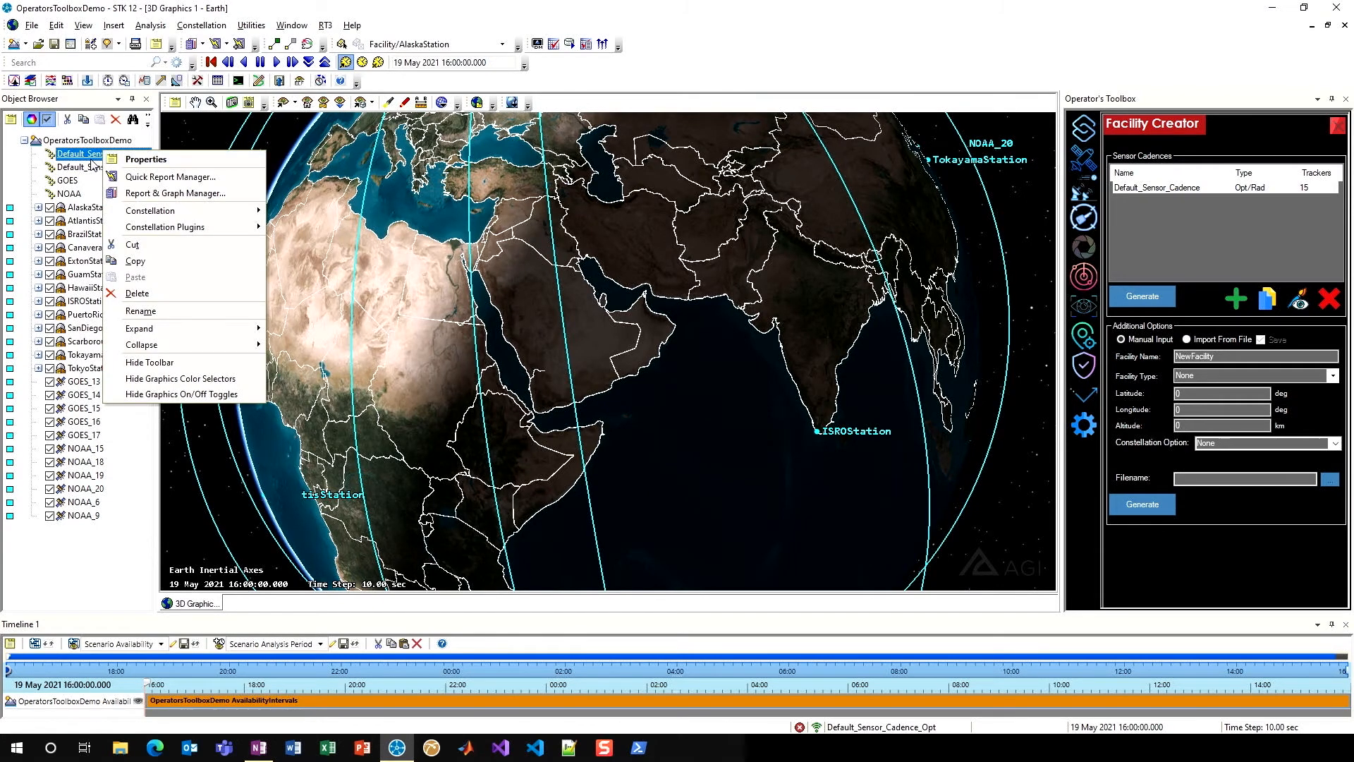
pyautogui.moveTo(159, 214)
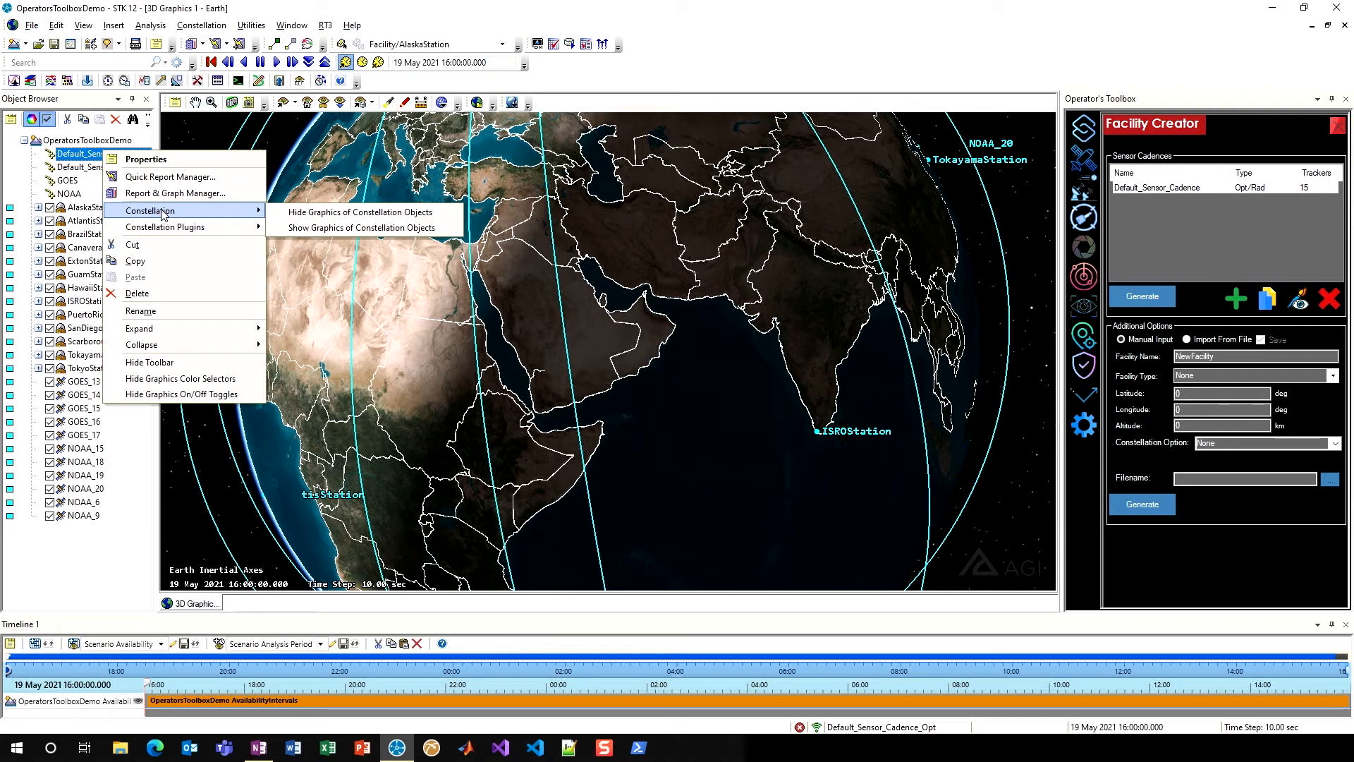
pyautogui.click(305, 228)
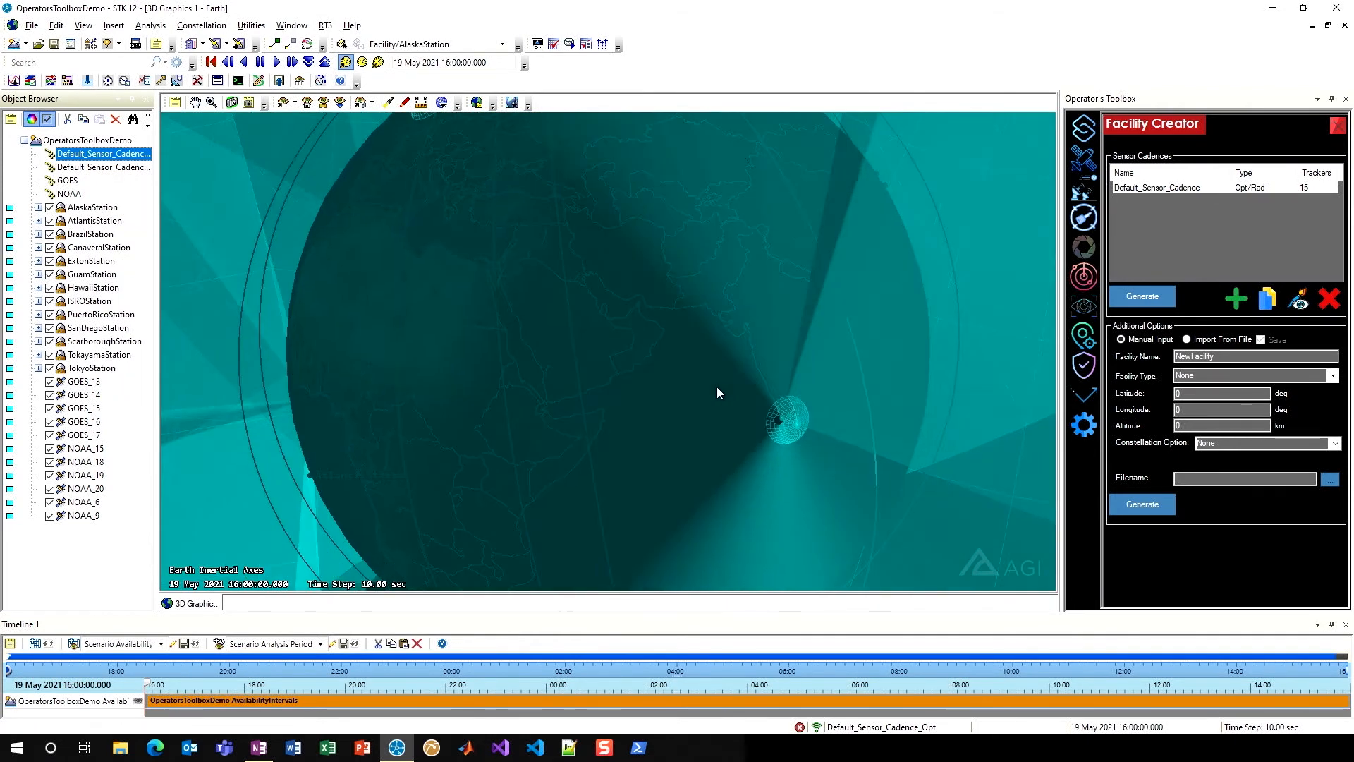
pyautogui.scroll(-10, 716, 386)
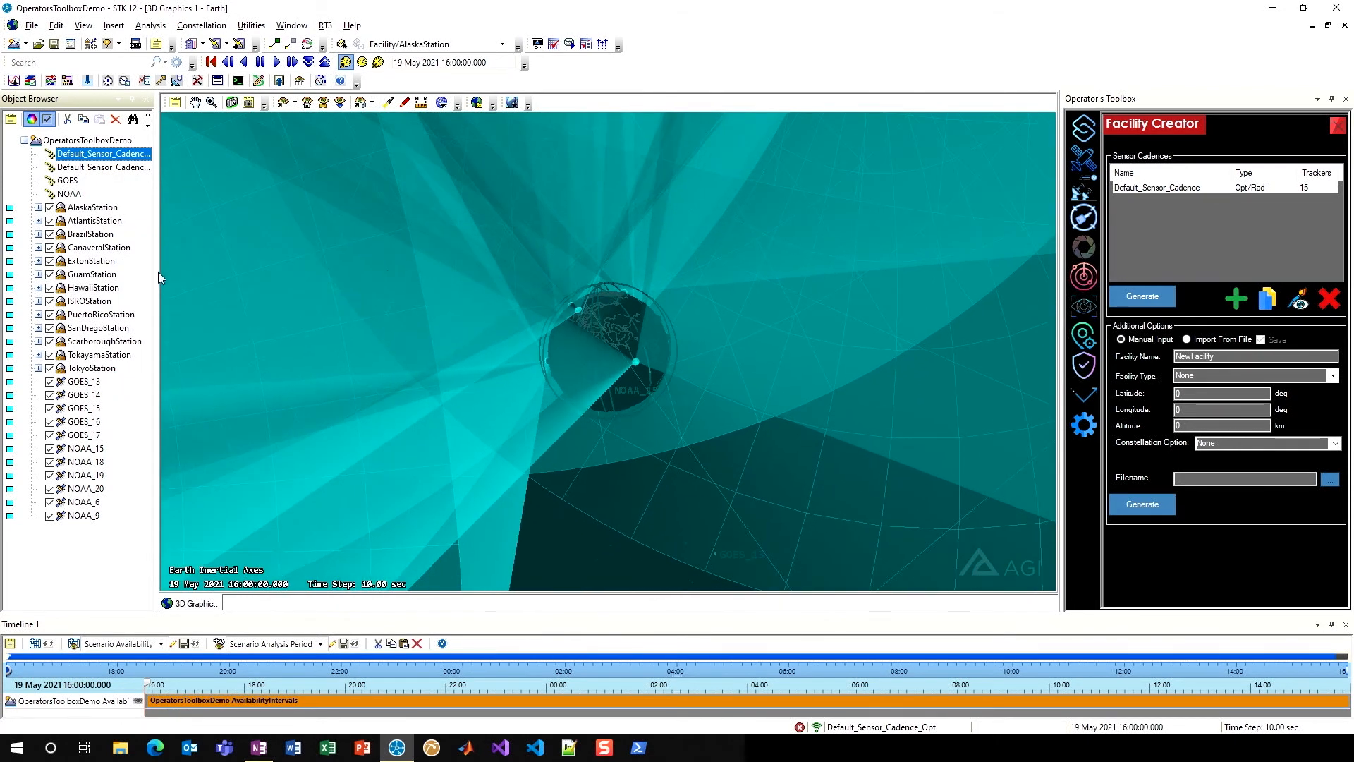
pyautogui.moveTo(159, 273); pyautogui.dragTo(204, 280)
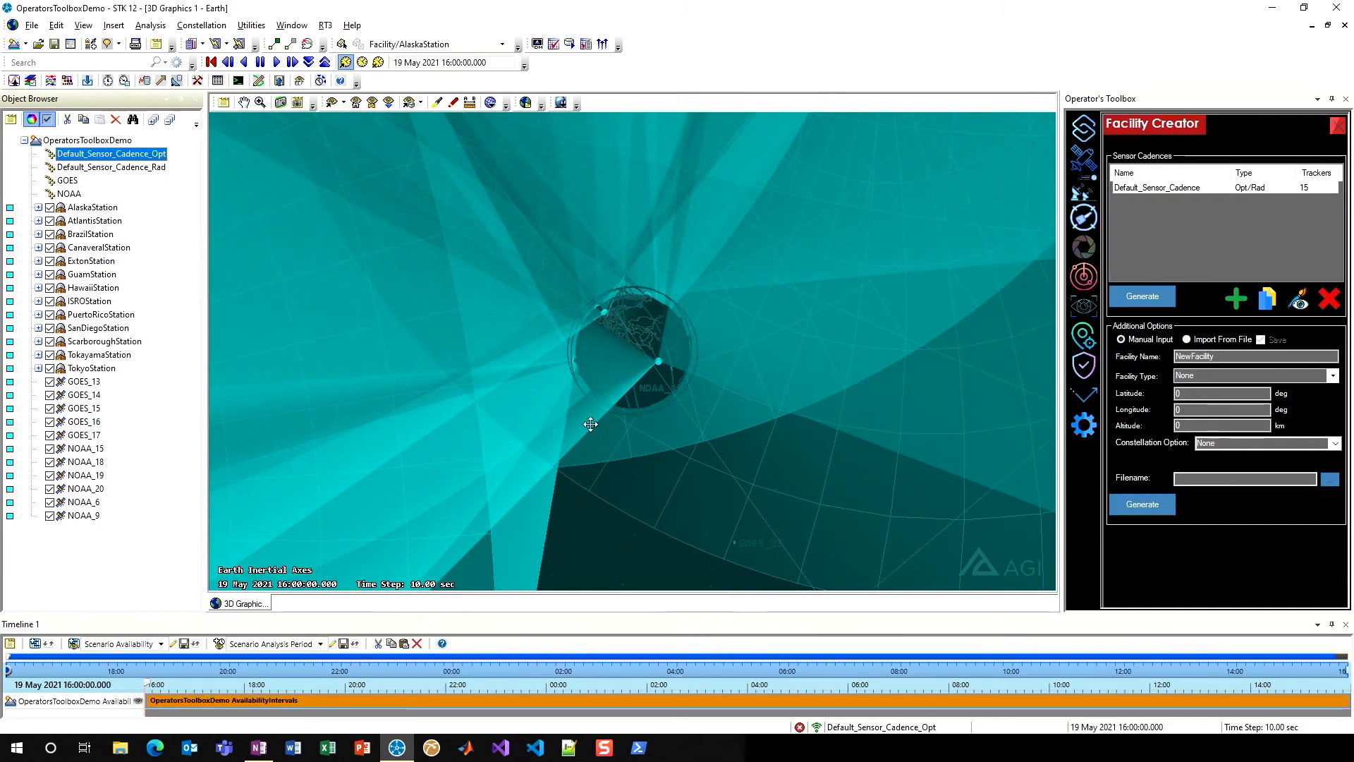
pyautogui.scroll(-10, 615, 415)
pyautogui.moveTo(606, 337); pyautogui.dragTo(639, 378)
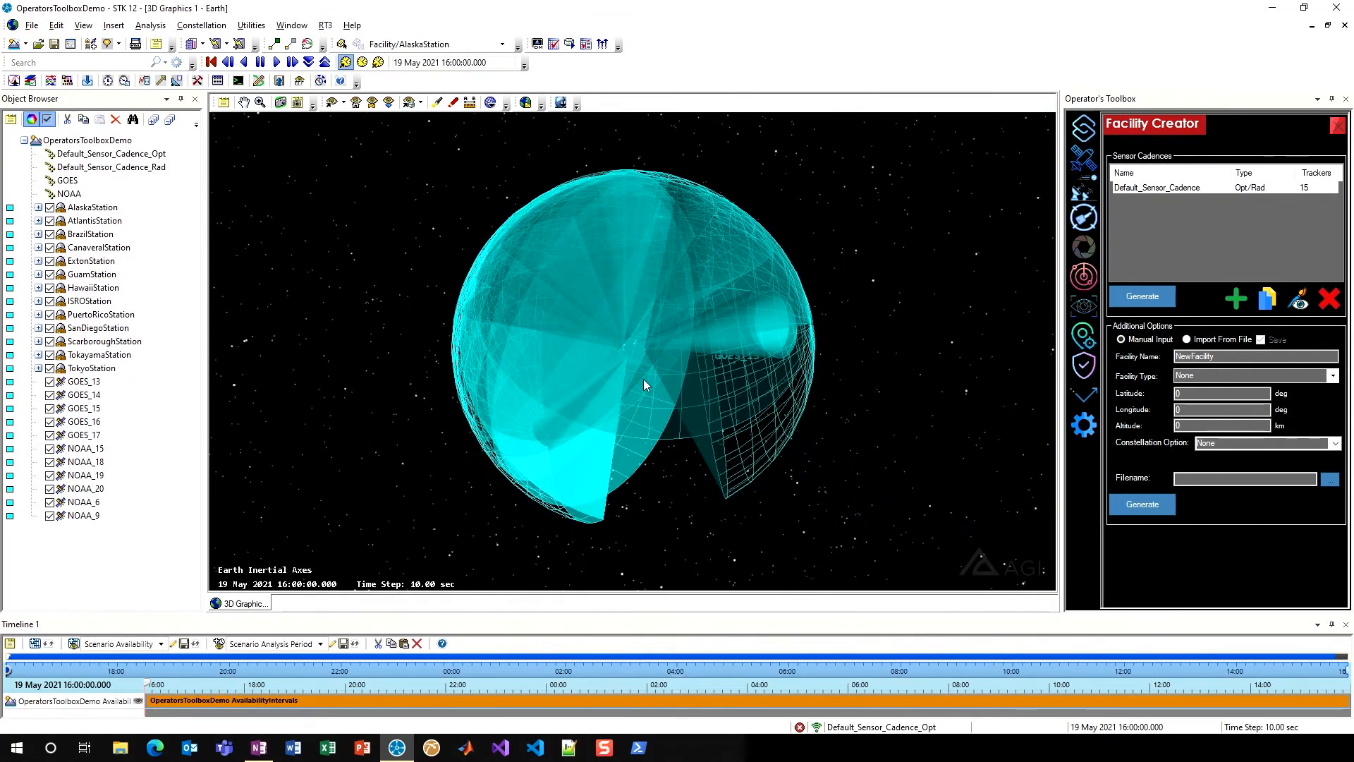